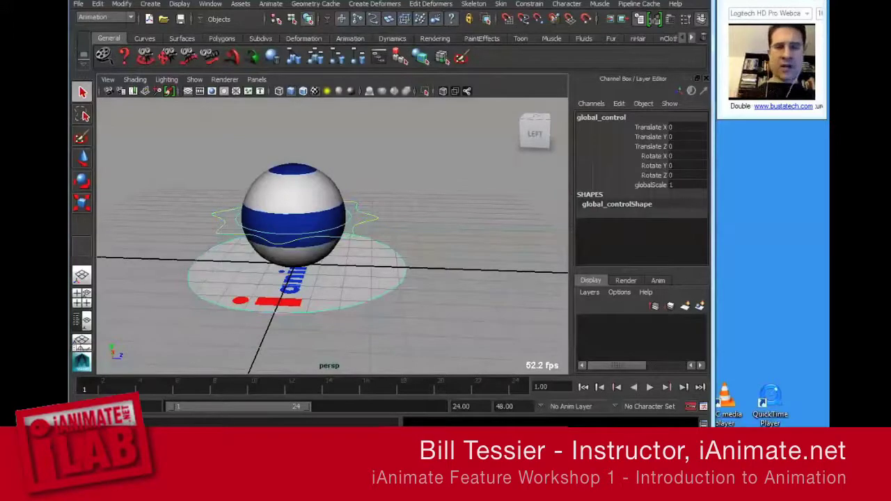
Step through the ball rig's control hierarchy from global_control to ball_control and squashStretch_control, ending back on global_control
{"action": "left_click", "coordinate": [376, 218]}
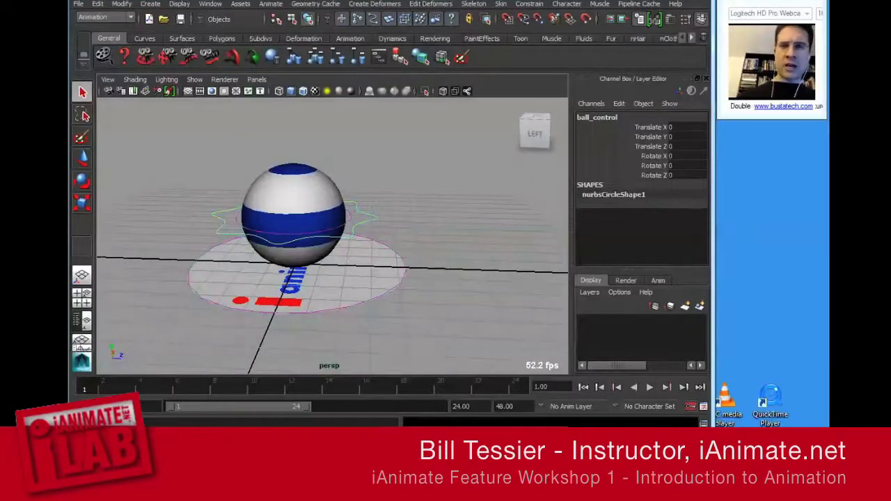
{"action": "key", "text": "Up"}
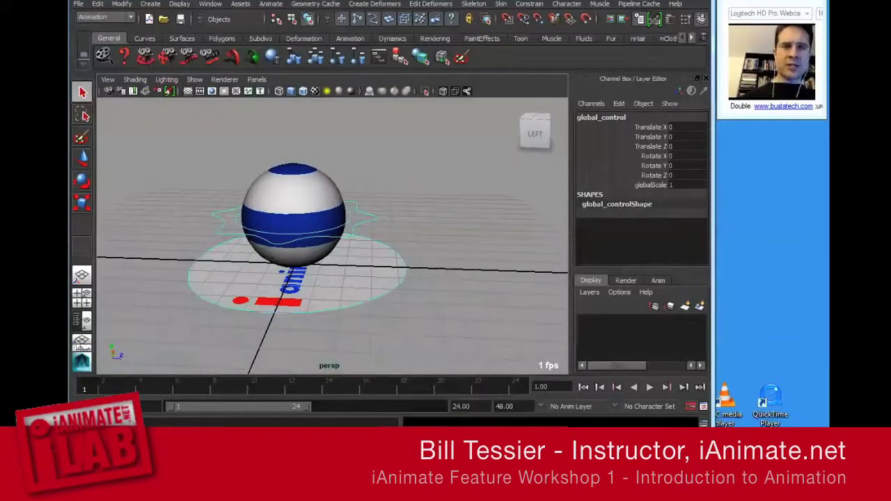
{"action": "key", "text": "Down"}
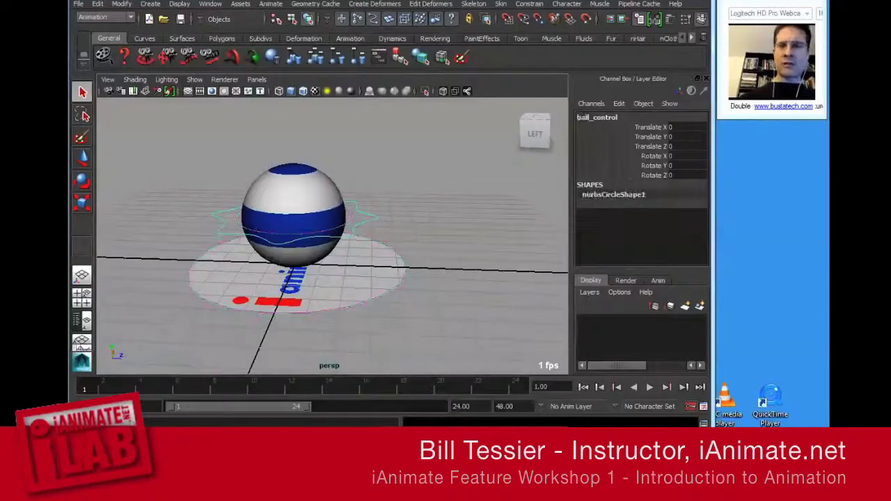
{"action": "key", "text": "Down"}
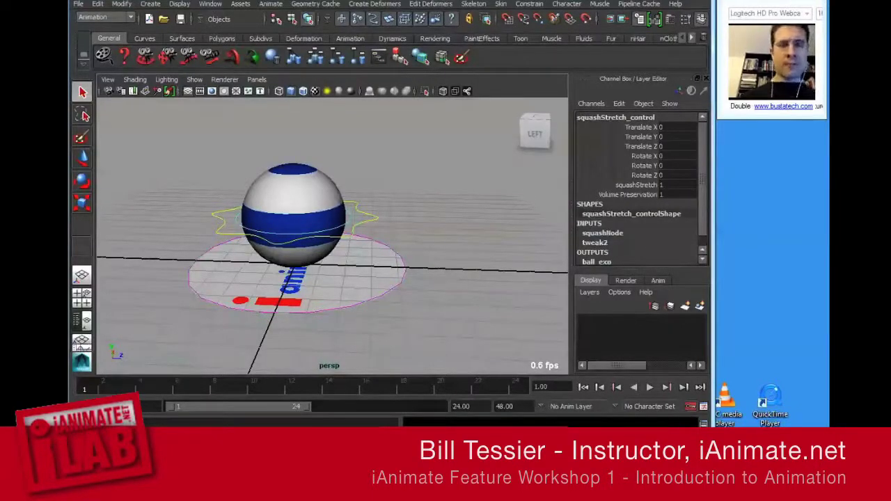
{"action": "key", "text": "Up"}
{"action": "key", "text": "Up"}
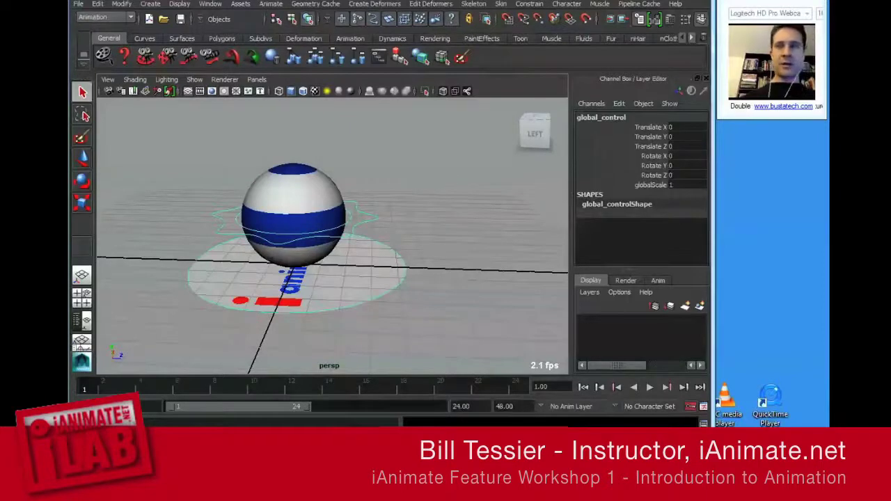
Switch from the perspective view to the side orthographic view at full size
{"action": "right_click_drag", "start_coordinate": [362, 237], "coordinate": [279, 236], "text": "alt"}
{"action": "middle_click_drag", "start_coordinate": [300, 233], "coordinate": [331, 238], "text": "alt"}
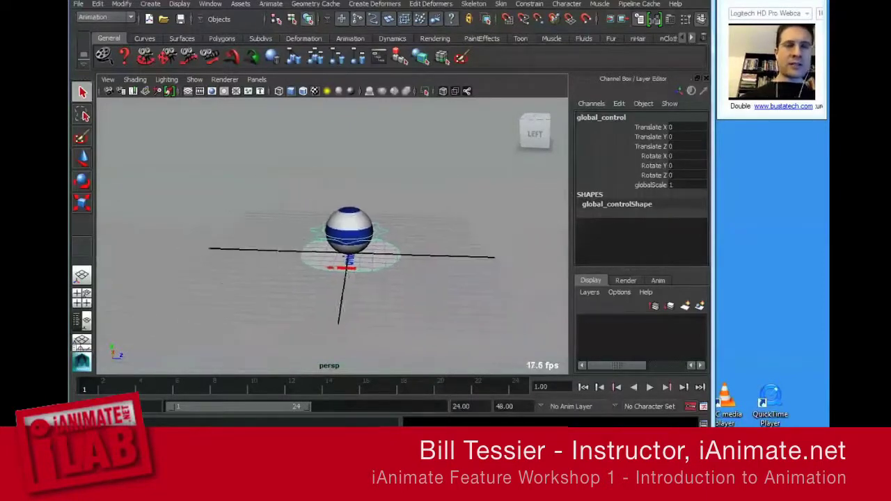
{"action": "left_click_drag", "start_coordinate": [362, 251], "coordinate": [256, 226], "text": "alt"}
{"action": "right_click_drag", "start_coordinate": [307, 237], "coordinate": [341, 236], "text": "alt"}
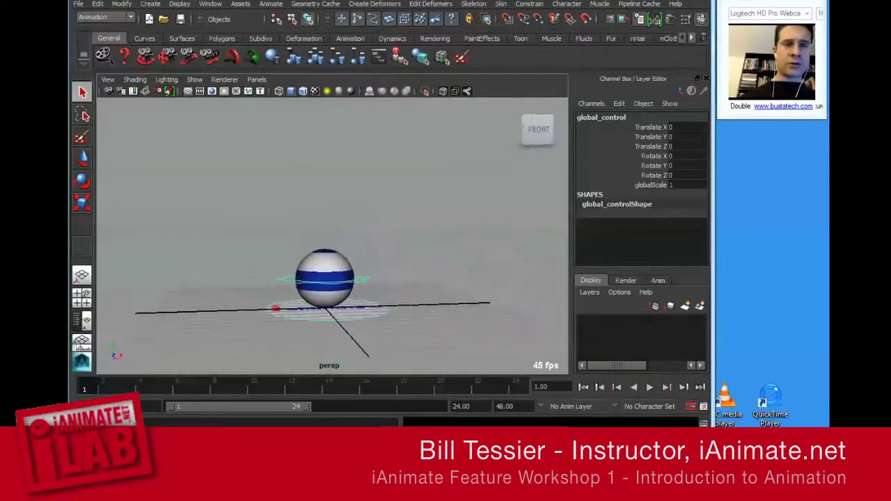
{"action": "middle_click_drag", "start_coordinate": [325, 279], "coordinate": [339, 257], "text": "alt"}
{"action": "left_click_drag", "start_coordinate": [340, 251], "coordinate": [296, 259], "text": "alt"}
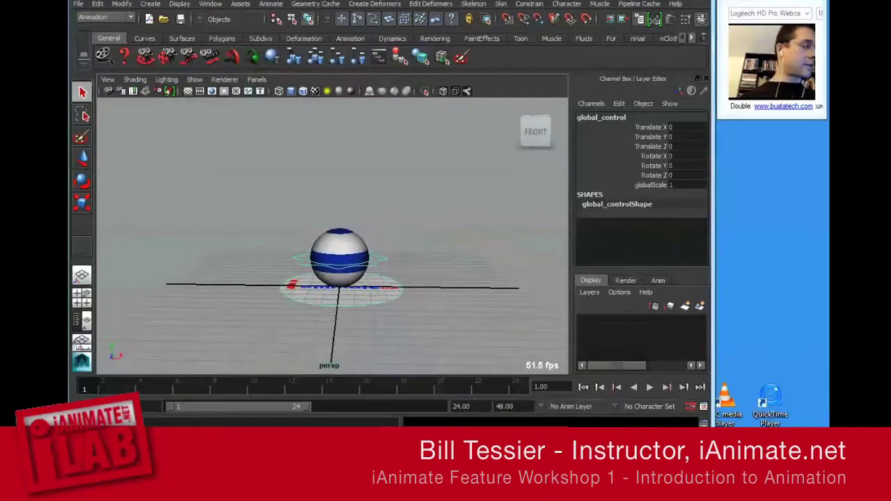
{"action": "key", "text": "space"}
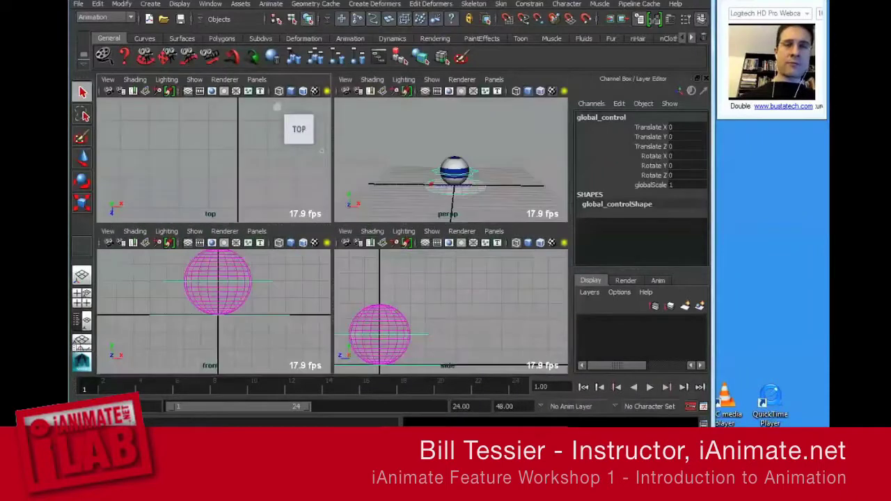
{"action": "key", "text": "space"}
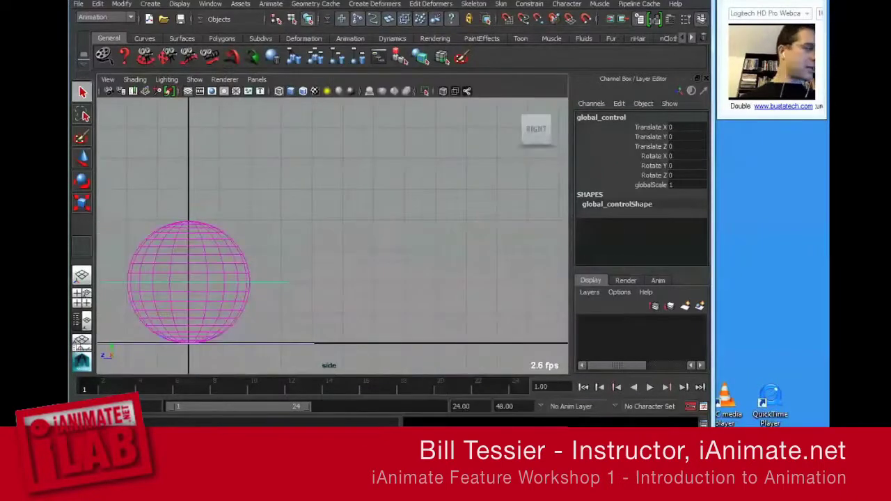
Frame the ball low on one side of the side view and turn on shaded display
{"action": "right_click_drag", "start_coordinate": [332, 243], "coordinate": [272, 244], "text": "alt"}
{"action": "middle_click_drag", "start_coordinate": [272, 244], "coordinate": [244, 287], "text": "alt"}
{"action": "left_click_drag", "start_coordinate": [244, 287], "coordinate": [247, 289], "text": "alt"}
{"action": "right_click_drag", "start_coordinate": [255, 288], "coordinate": [244, 289], "text": "alt"}
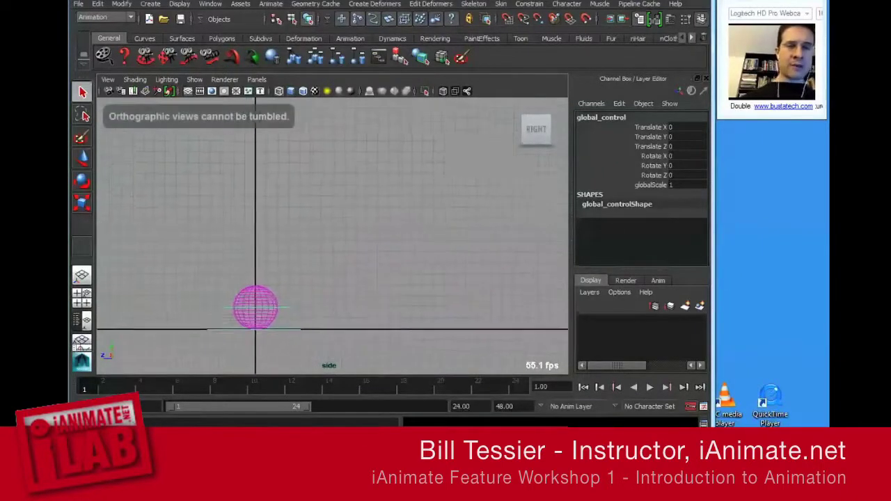
{"action": "middle_click_drag", "start_coordinate": [255, 288], "coordinate": [222, 291], "text": "alt"}
{"action": "right_click_drag", "start_coordinate": [234, 292], "coordinate": [224, 292], "text": "alt"}
{"action": "middle_click_drag", "start_coordinate": [235, 293], "coordinate": [200, 283], "text": "alt"}
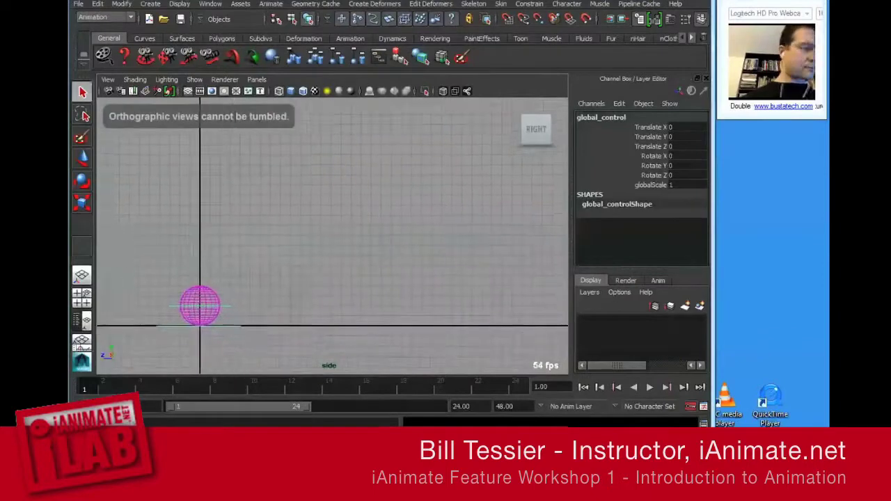
{"action": "key", "text": "5"}
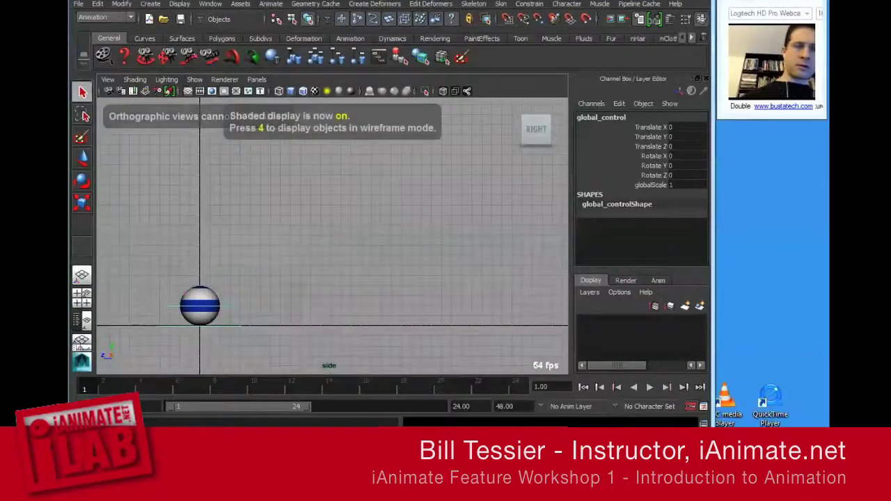
{"action": "middle_click_drag", "start_coordinate": [200, 305], "coordinate": [181, 298], "text": "alt"}
{"action": "right_click_drag", "start_coordinate": [181, 299], "coordinate": [199, 299], "text": "alt"}
{"action": "middle_click_drag", "start_coordinate": [199, 299], "coordinate": [205, 306], "text": "alt"}
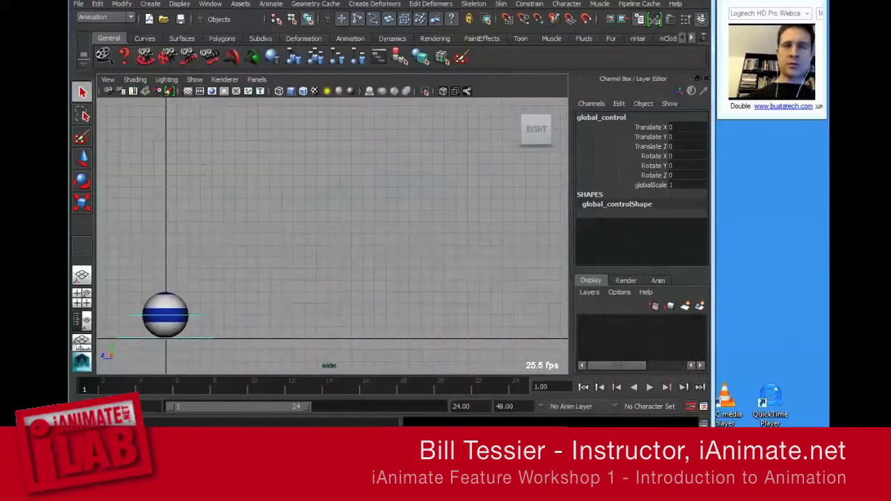
Create a new Left orthographic camera view and frame the ball in its lower left area
{"action": "left_click", "coordinate": [256, 79]}
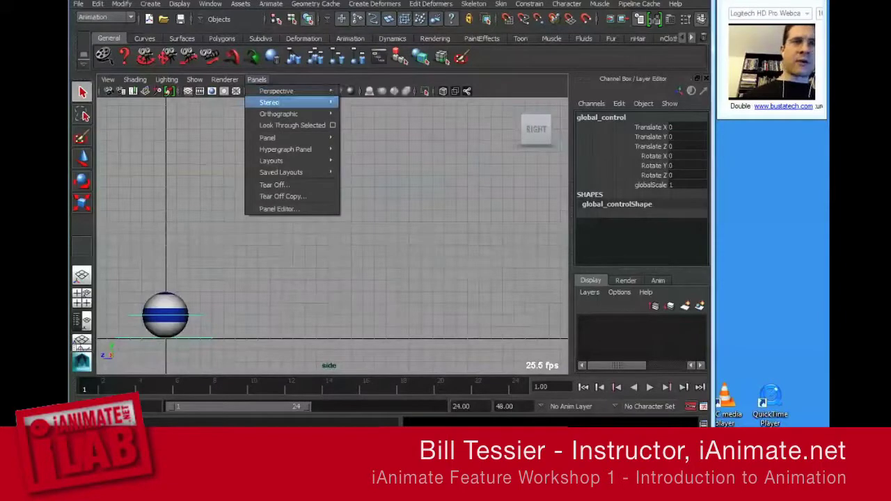
{"action": "mouse_move", "coordinate": [278, 114]}
{"action": "mouse_move", "coordinate": [360, 150]}
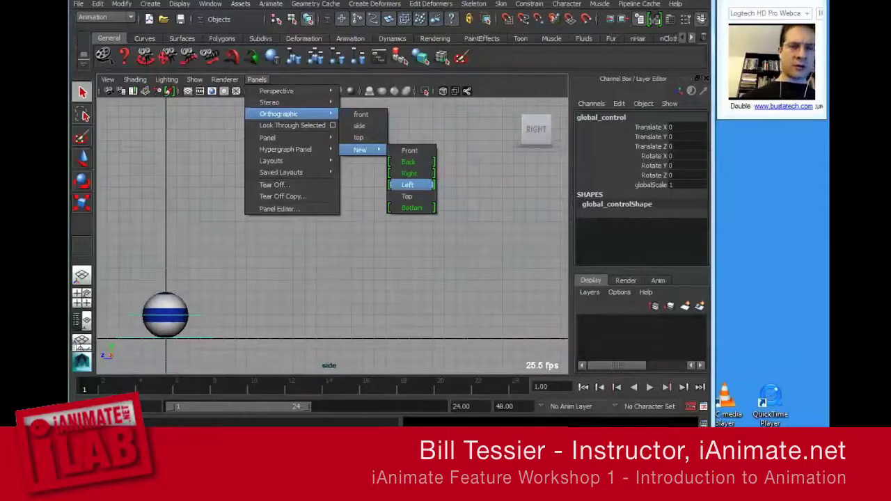
{"action": "left_click", "coordinate": [407, 185]}
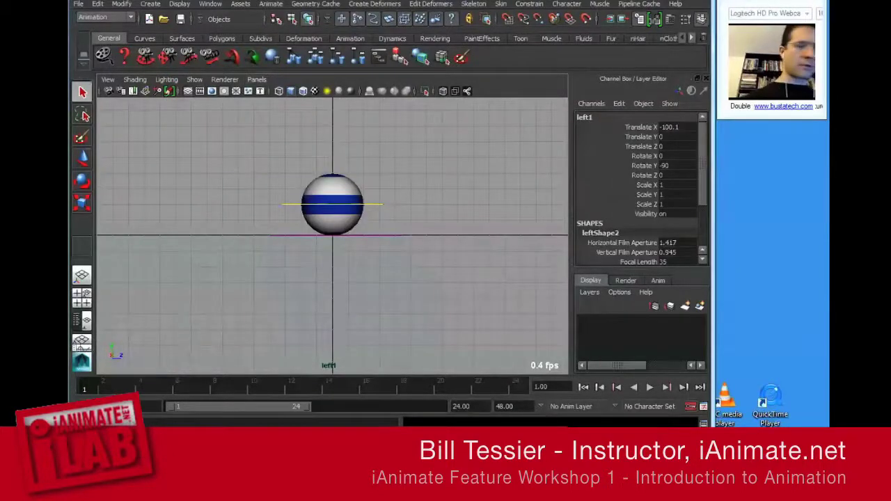
{"action": "middle_click_drag", "start_coordinate": [332, 204], "coordinate": [183, 303], "text": "alt"}
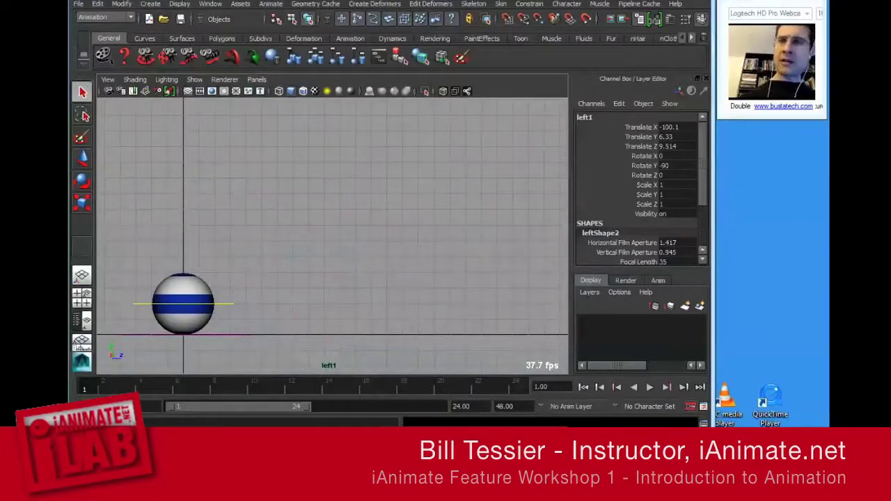
Rename the new left camera to shot_cam and frame the ball smaller, leaving open space ahead of it
{"action": "left_click", "coordinate": [585, 117]}
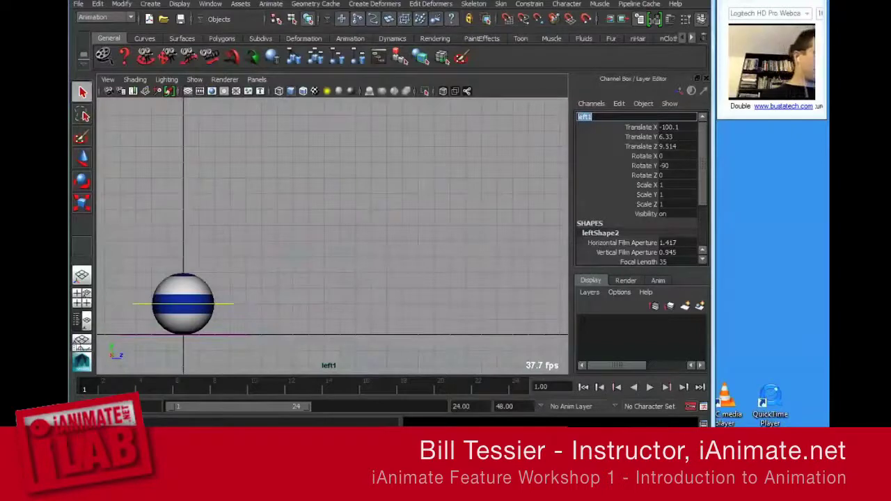
{"action": "type", "text": "shot_cam"}
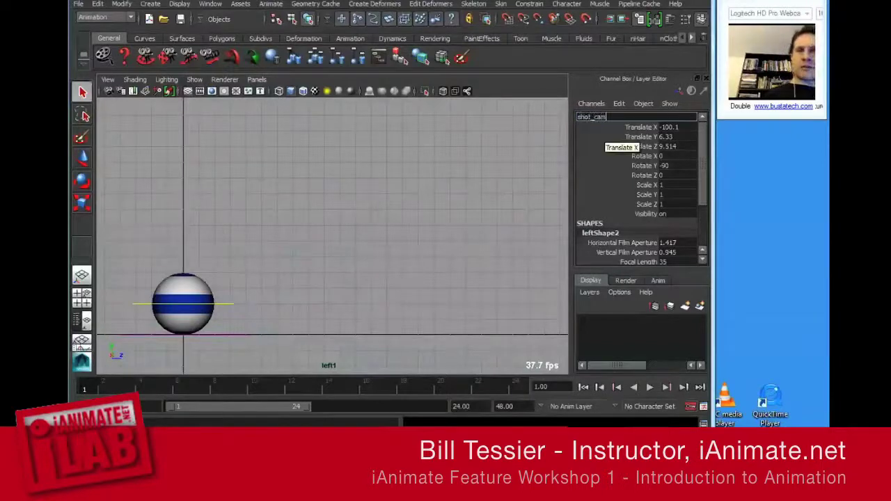
{"action": "key", "text": "Return"}
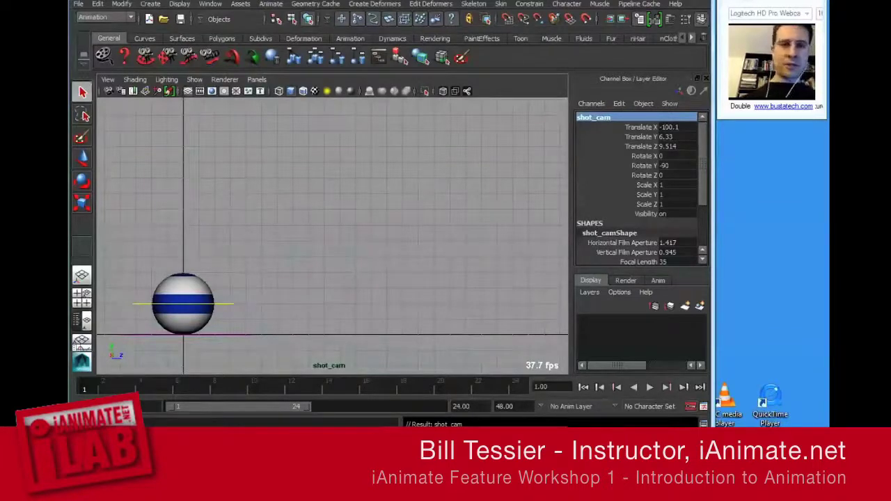
{"action": "right_click_drag", "start_coordinate": [332, 237], "coordinate": [272, 236], "text": "alt"}
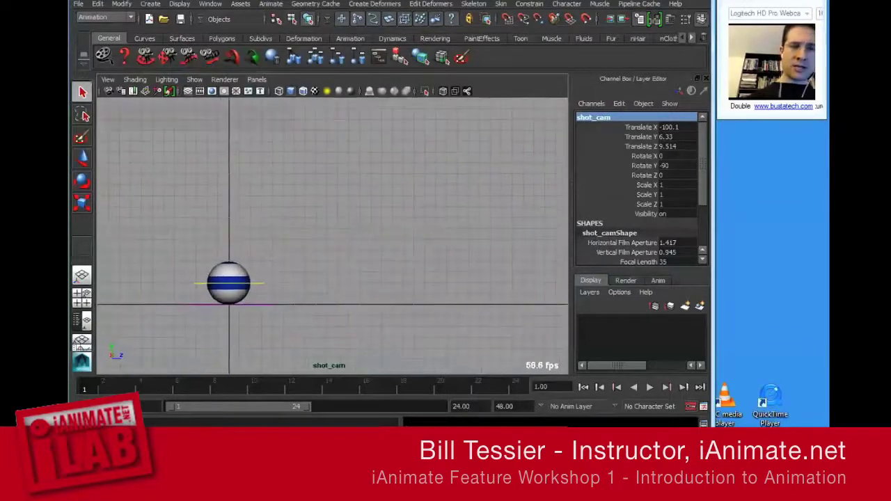
{"action": "middle_click_drag", "start_coordinate": [306, 237], "coordinate": [265, 256], "text": "alt"}
Lock shot_cam's translate, rotate, scale and visibility channels
{"action": "left_click_drag", "start_coordinate": [640, 127], "coordinate": [646, 213]}
{"action": "right_click", "coordinate": [646, 214]}
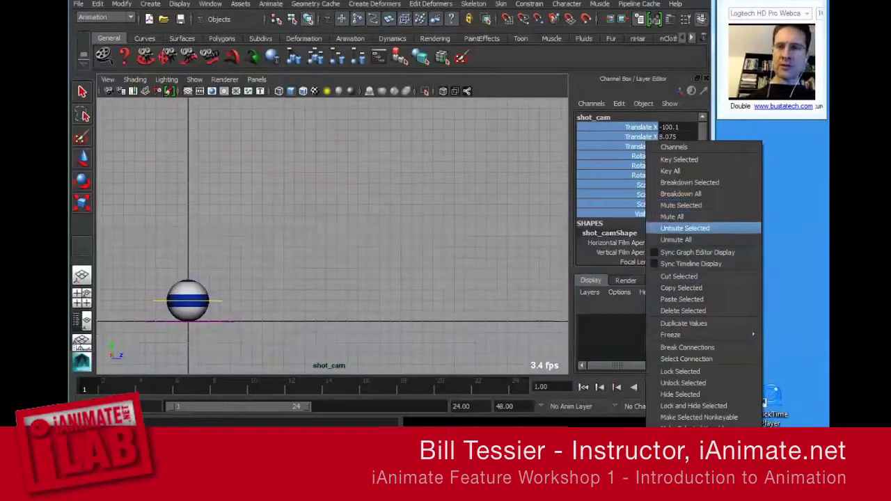
{"action": "left_click", "coordinate": [680, 371]}
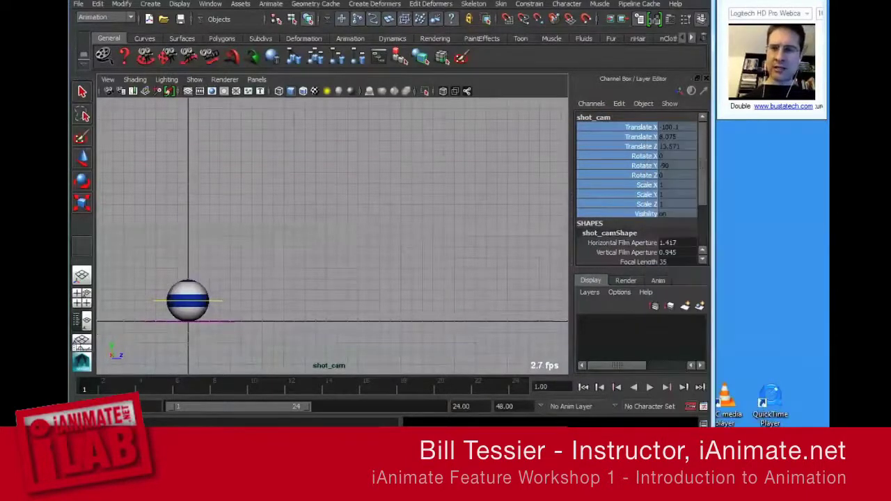
Lock the shot_camShape channels from Horizontal Film Aperture through Center Of Interest
{"action": "scroll", "coordinate": [633, 188], "scroll_direction": "down", "scroll_amount": 3}
{"action": "left_click", "coordinate": [626, 174]}
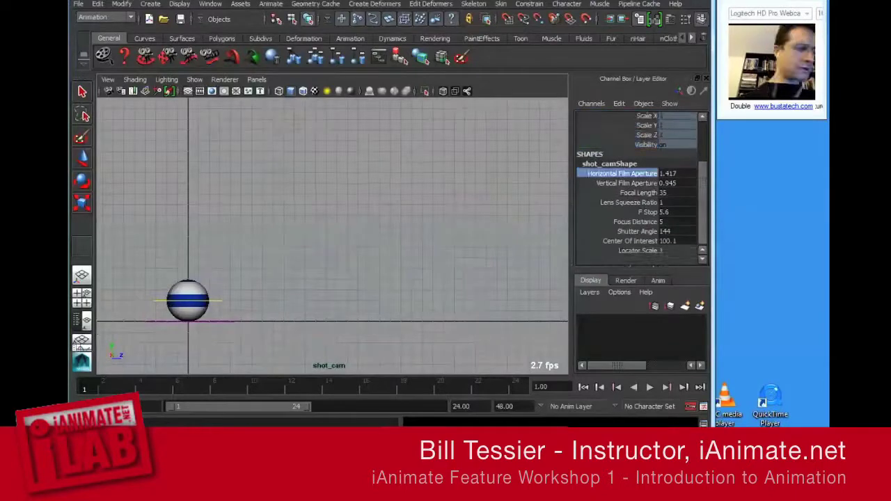
{"action": "left_click", "coordinate": [630, 241], "text": "shift"}
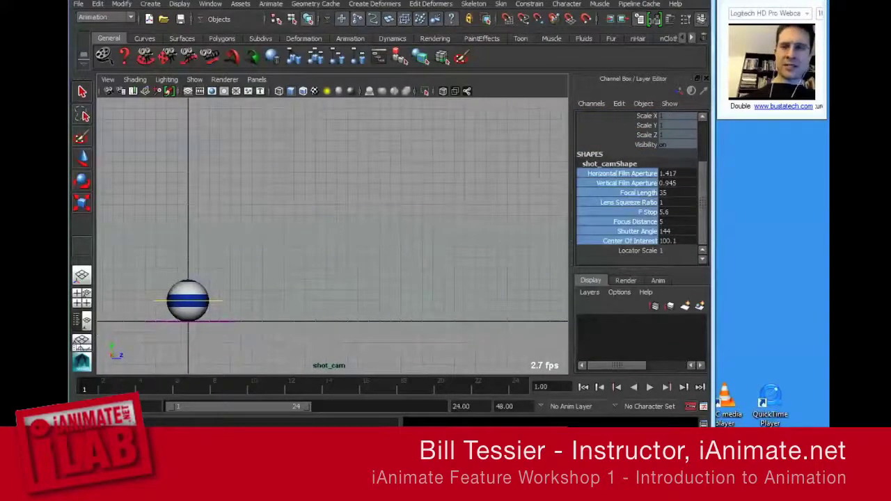
{"action": "right_click", "coordinate": [637, 237]}
{"action": "left_click", "coordinate": [670, 208]}
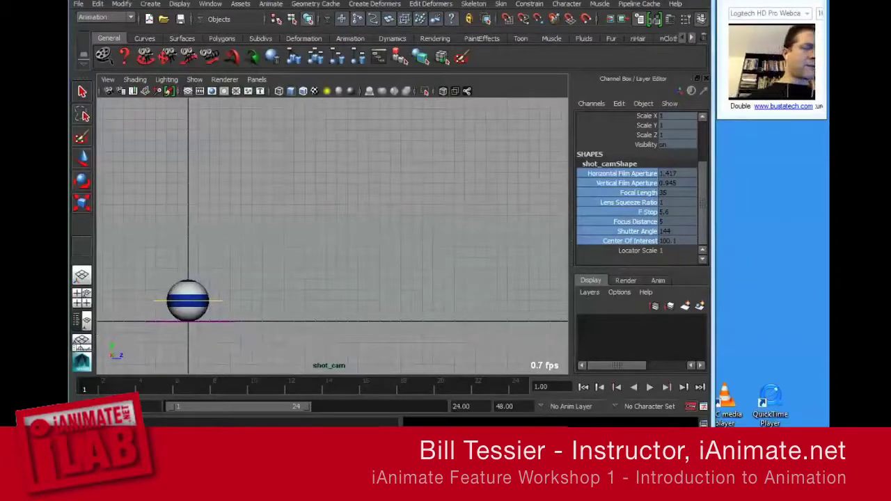
Test the locked camera by zooming its view, and undo both channel locks
{"action": "left_click_drag", "start_coordinate": [332, 237], "coordinate": [337, 237], "text": "alt"}
{"action": "right_click_drag", "start_coordinate": [337, 237], "coordinate": [367, 237], "text": "alt"}
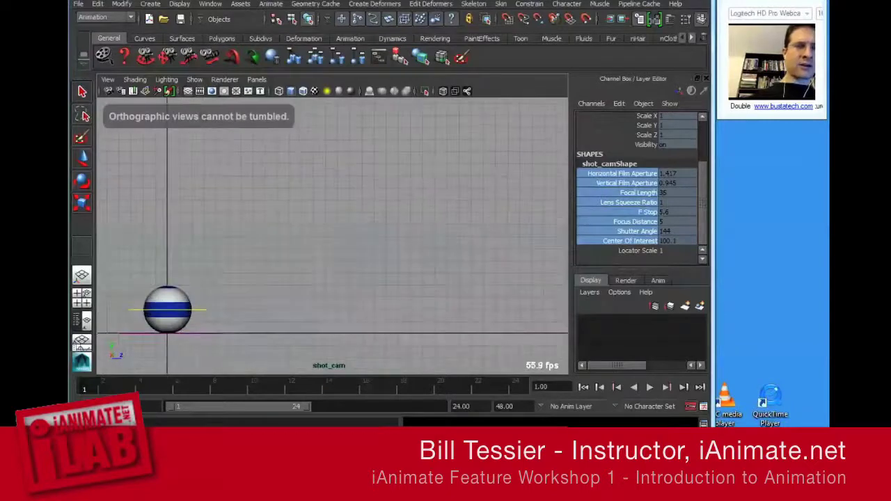
{"action": "key", "text": "ctrl+z"}
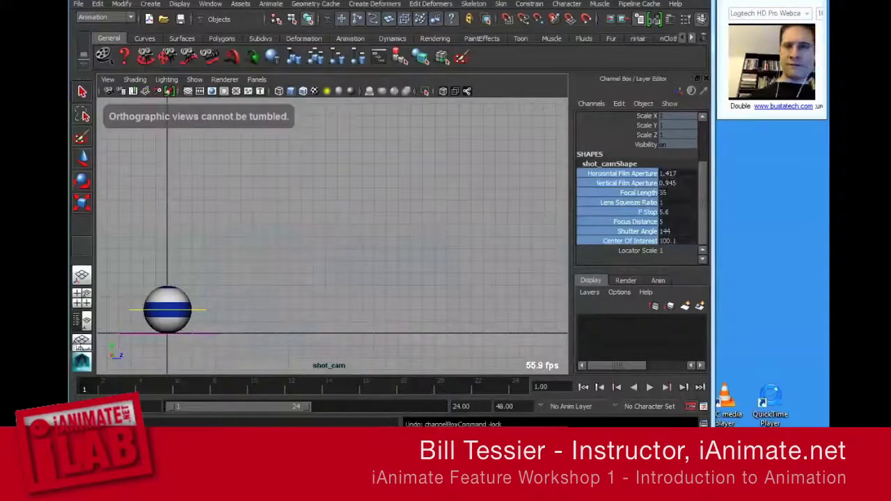
{"action": "key", "text": "ctrl+z"}
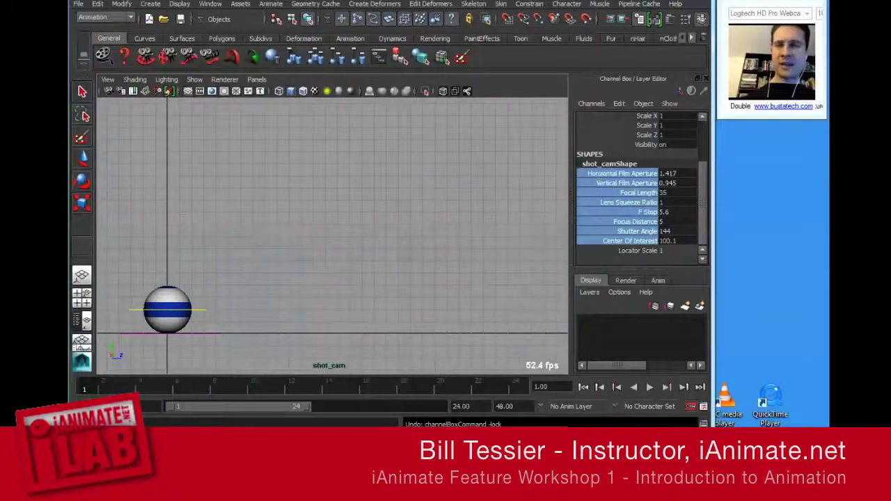
Lock shot_cam's transform and shape channels together, from Translate X through Center Of Interest
{"action": "left_click_drag", "start_coordinate": [630, 241], "coordinate": [630, 113]}
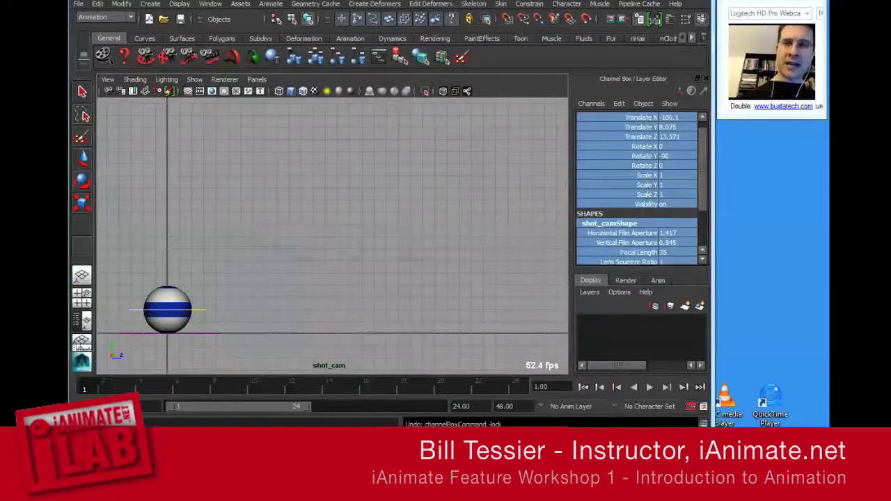
{"action": "right_click", "coordinate": [639, 171]}
{"action": "left_click", "coordinate": [671, 208]}
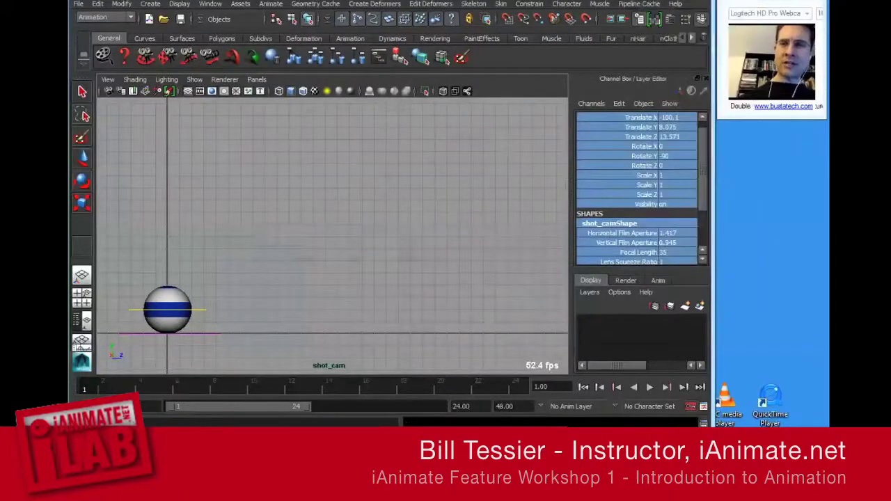
Play the timeline through shot_cam, stop it, and start playback again
{"action": "key", "text": "alt+v"}
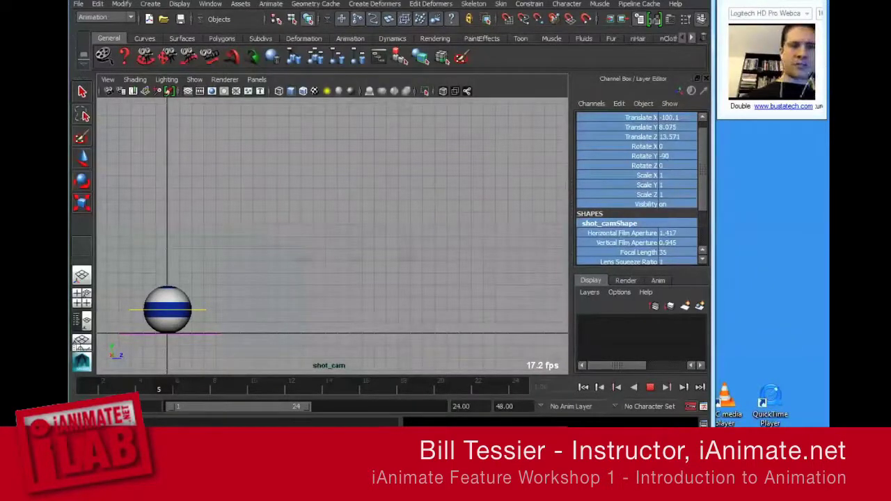
{"action": "key", "text": "alt+v"}
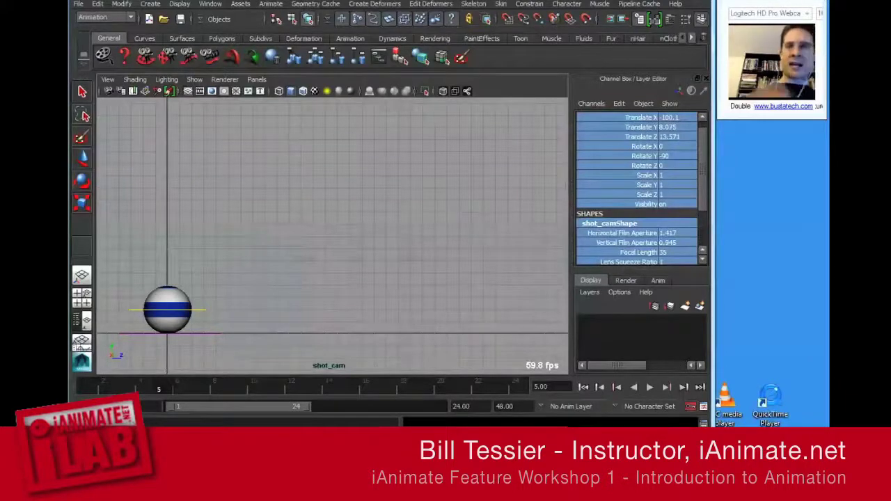
{"action": "key", "text": "alt+v"}
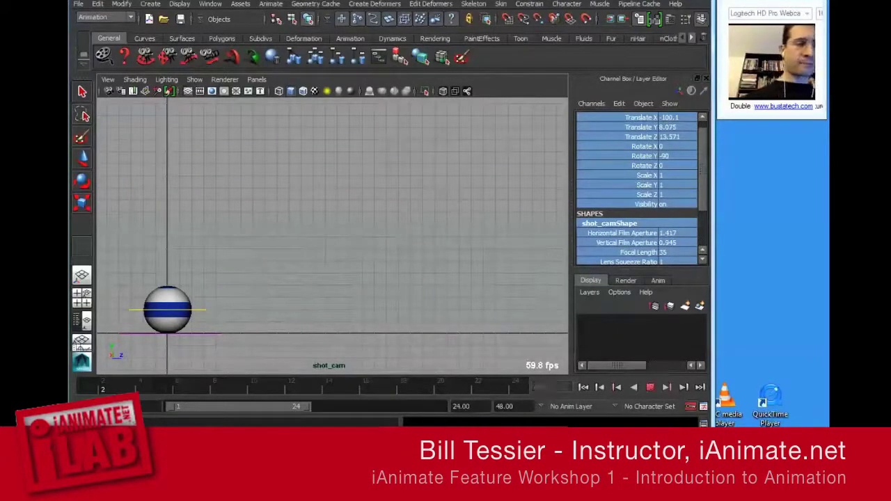
Stop the playback, select the ball rig's global control, and activate the Move tool on it
{"action": "key", "text": "alt+v"}
{"action": "left_click", "coordinate": [208, 333]}
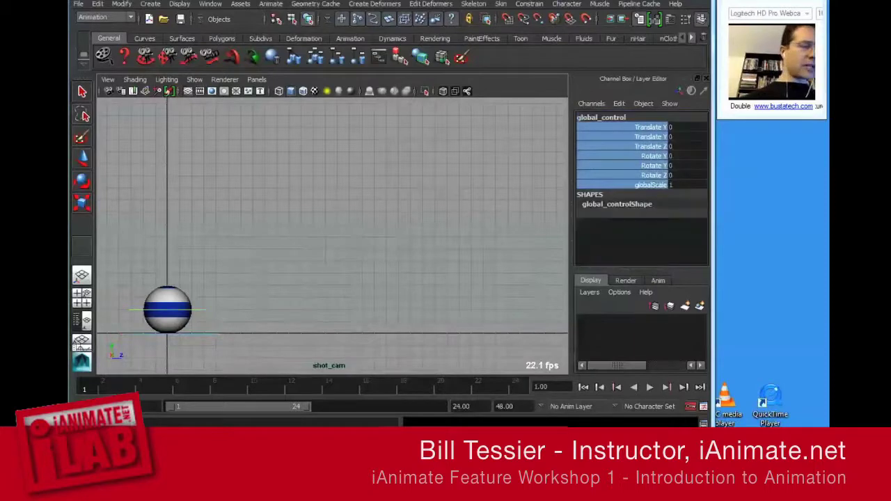
{"action": "key", "text": "w"}
{"action": "key", "text": "alt+v"}
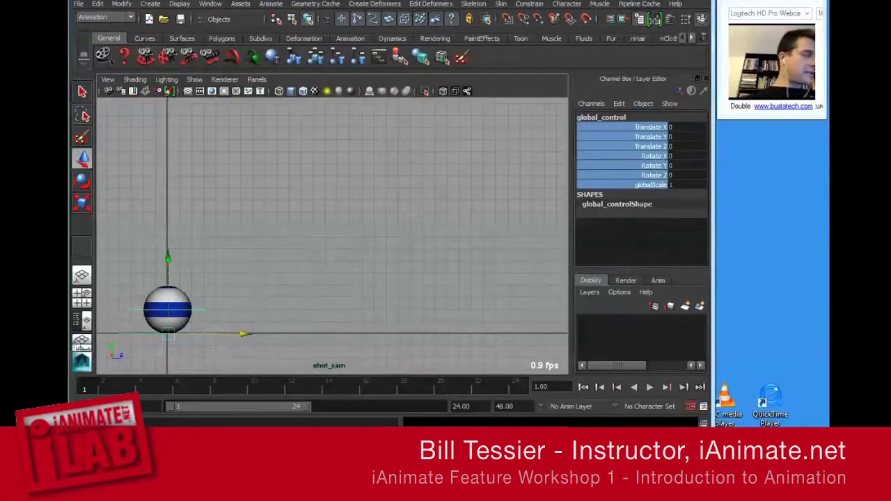
Try moving the global control about 2.07 units along Z in the angled perspective view, and undo the move
{"action": "key", "text": "space"}
{"action": "key", "text": "space"}
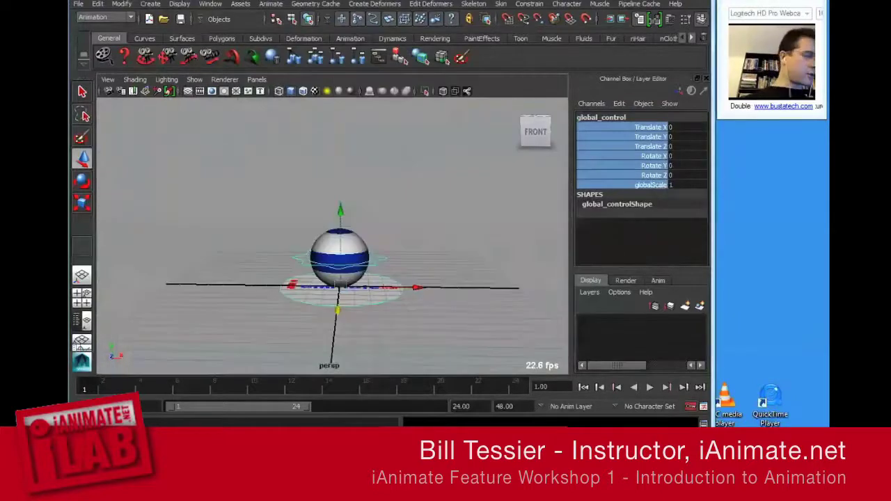
{"action": "left_click_drag", "start_coordinate": [328, 236], "coordinate": [391, 249], "text": "alt"}
{"action": "right_click_drag", "start_coordinate": [348, 257], "coordinate": [382, 261], "text": "alt"}
{"action": "left_click_drag", "start_coordinate": [383, 261], "coordinate": [384, 286], "text": "alt"}
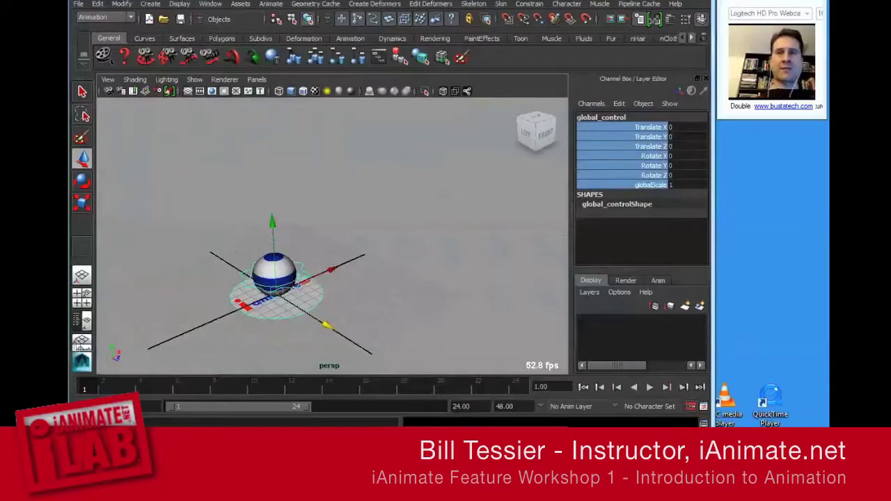
{"action": "left_click_drag", "start_coordinate": [327, 325], "coordinate": [289, 282]}
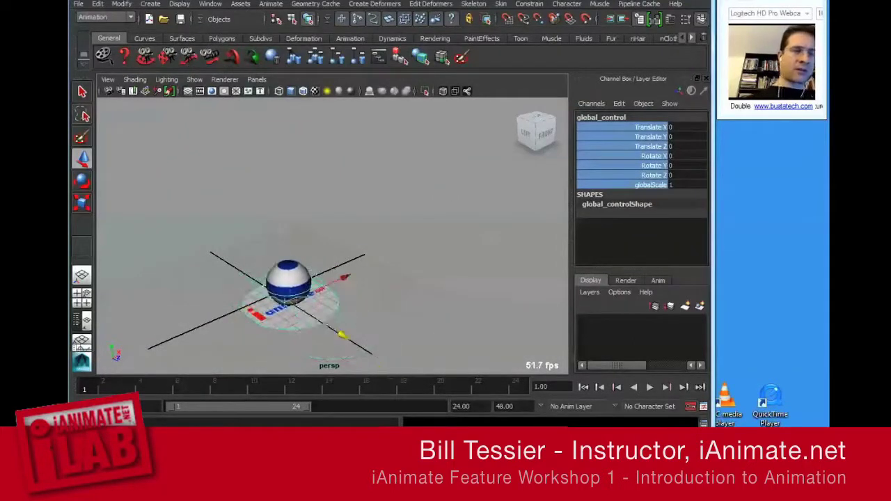
{"action": "key", "text": "ctrl+z"}
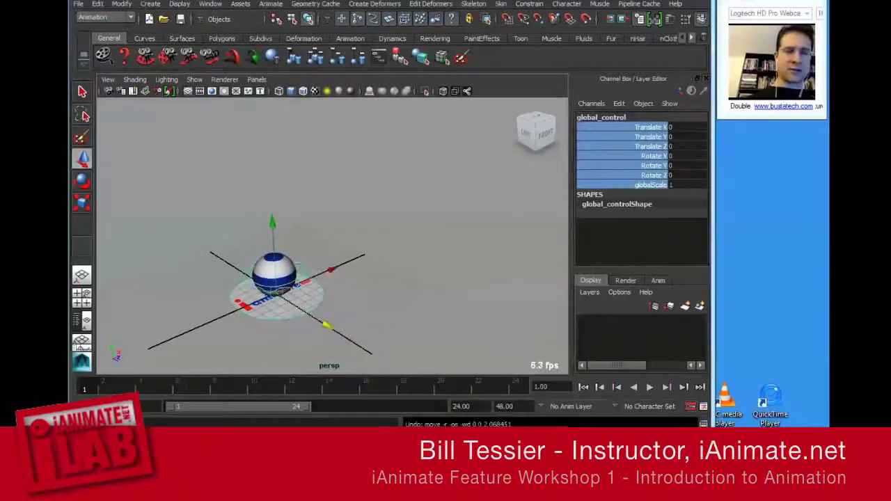
Try moving the global control about 1.29 units along Z through the shot_cam view, and undo the move
{"action": "key", "text": "space"}
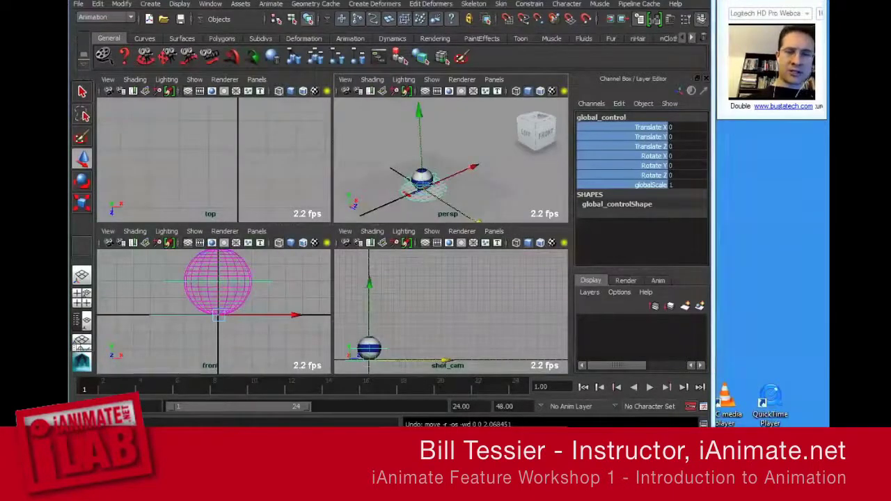
{"action": "key", "text": "space"}
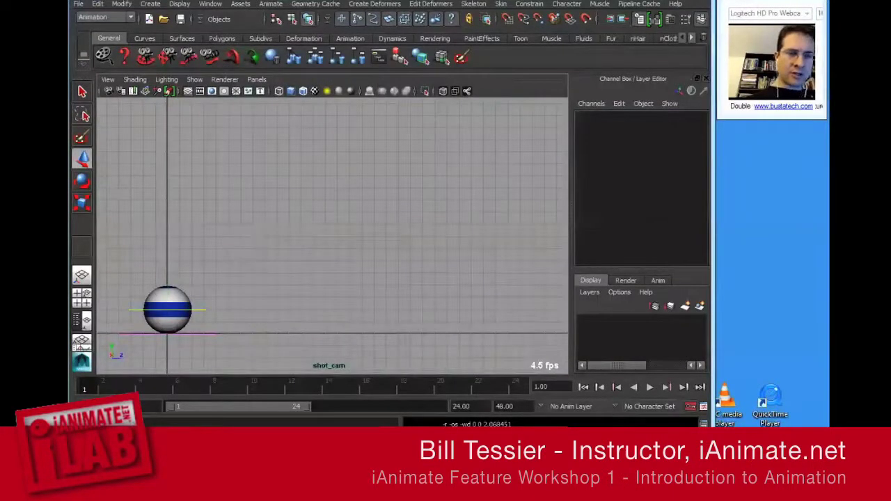
{"action": "left_click", "coordinate": [209, 334]}
{"action": "mouse_move", "coordinate": [245, 334]}
{"action": "left_mouse_down"}
{"action": "mouse_move", "coordinate": [276, 334]}
{"action": "mouse_move", "coordinate": [260, 334]}
{"action": "left_mouse_up"}
{"action": "key", "text": "ctrl+z"}
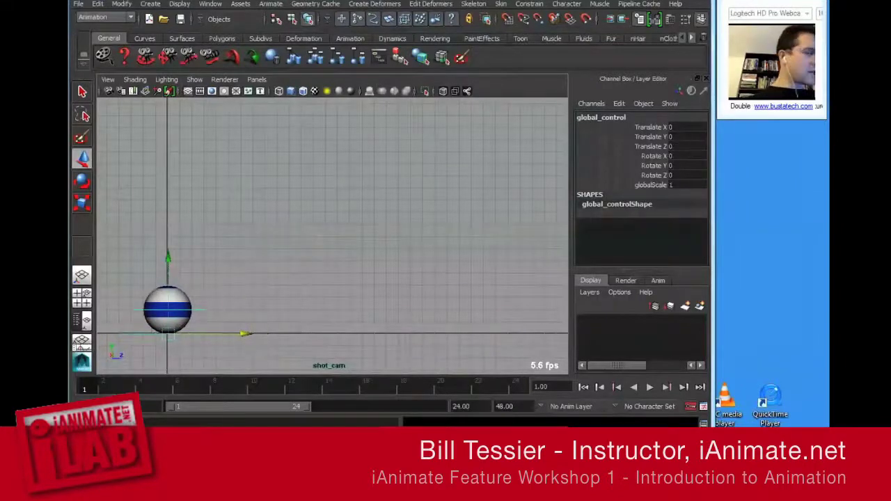
Try rotating the global control about -78 degrees around Y in the perspective view, and undo the rotation
{"action": "key", "text": "space"}
{"action": "key", "text": "space"}
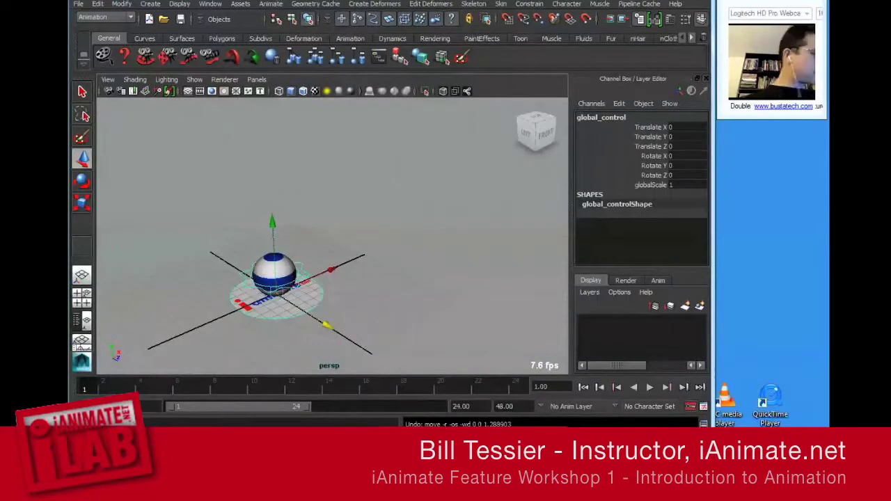
{"action": "key", "text": "e"}
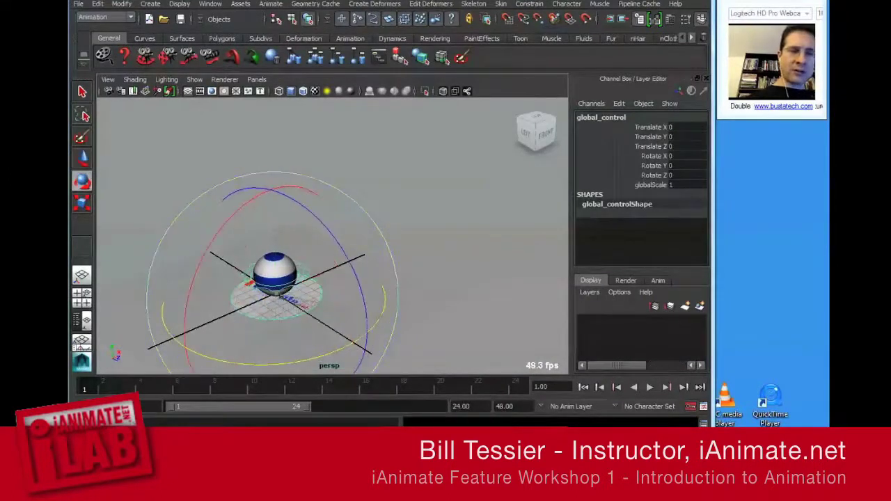
{"action": "left_click_drag", "start_coordinate": [261, 364], "coordinate": [266, 364]}
{"action": "key", "text": "w"}
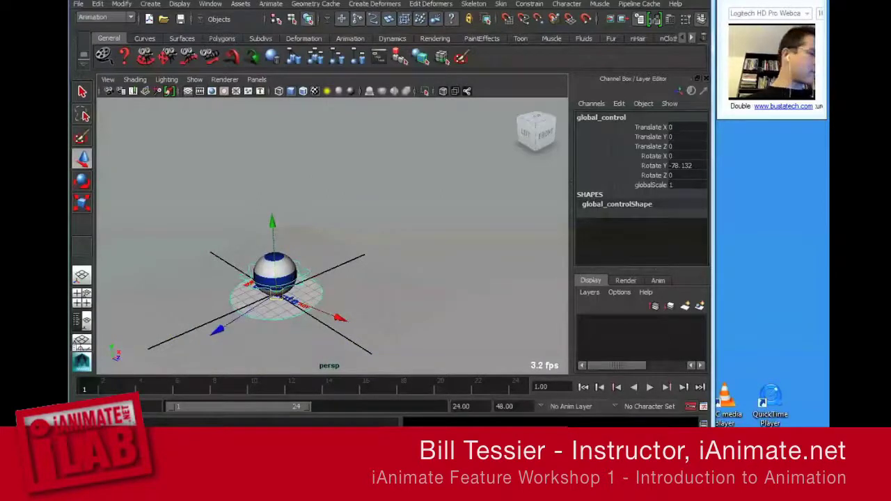
{"action": "key", "text": "ctrl+z"}
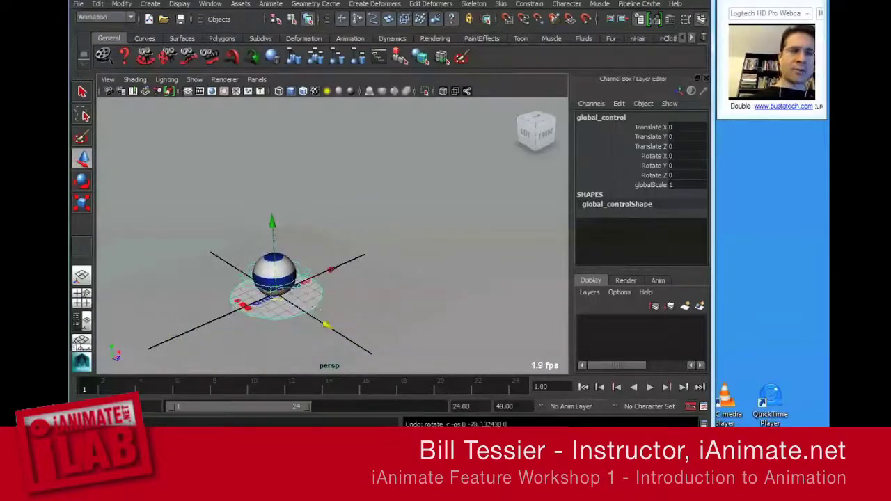
Try moving the global control diagonally about 8.8 units in X and 9.17 in Z in the perspective view from above, and undo the move
{"action": "key", "text": "space"}
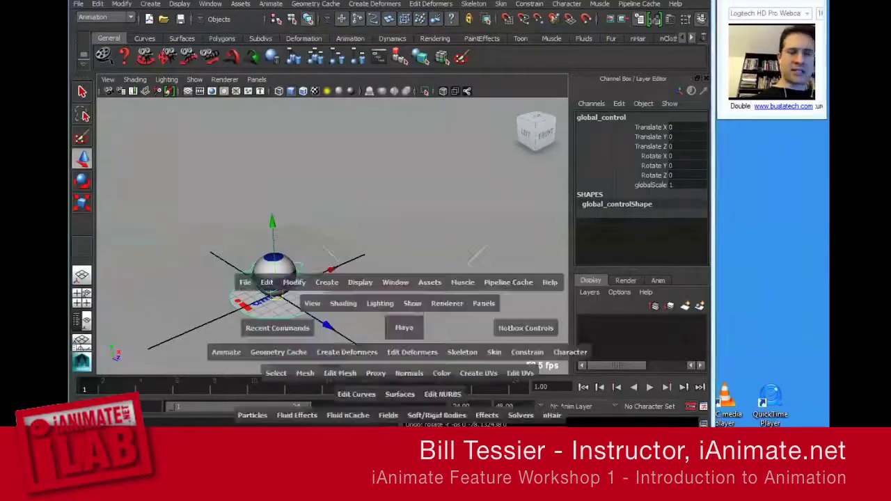
{"action": "key", "text": "space"}
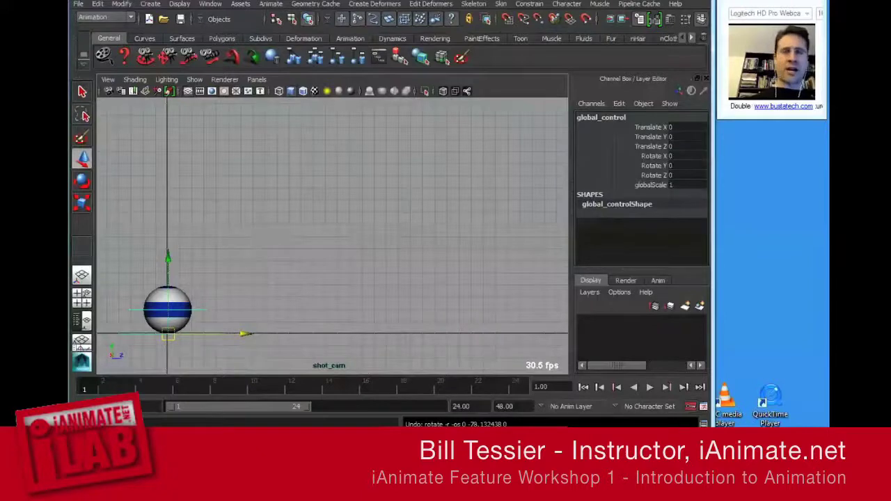
{"action": "key", "text": "space"}
{"action": "key", "text": "space"}
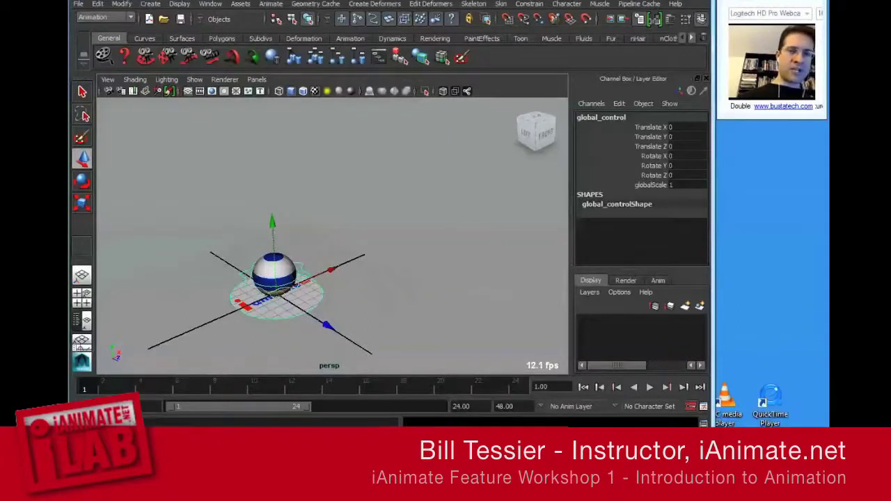
{"action": "left_click_drag", "start_coordinate": [328, 326], "coordinate": [327, 373], "text": "alt"}
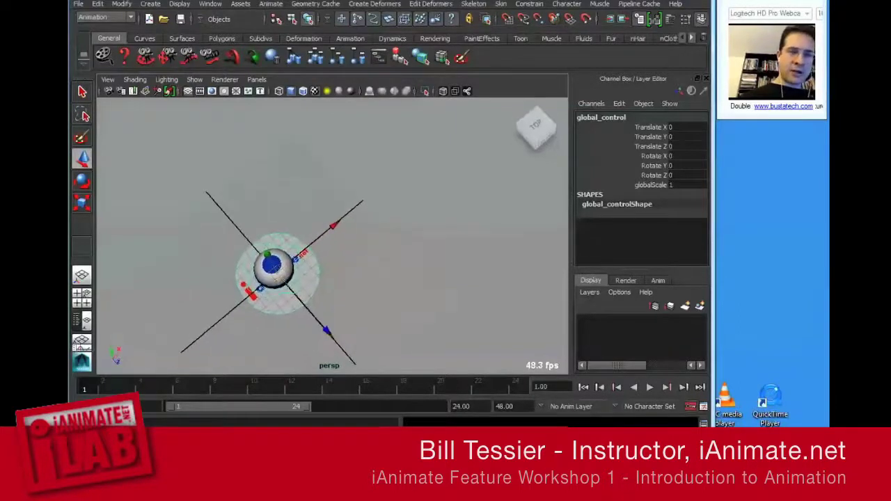
{"action": "left_click_drag", "start_coordinate": [276, 272], "coordinate": [404, 277]}
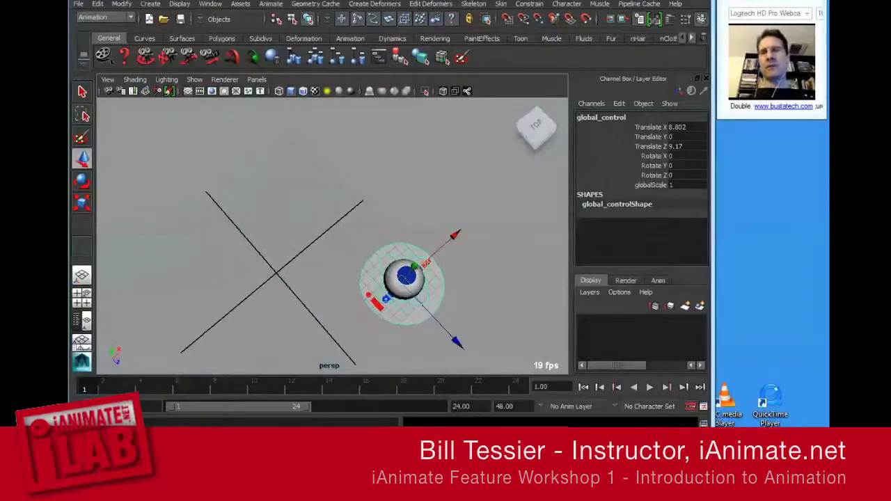
{"action": "key", "text": "ctrl+z"}
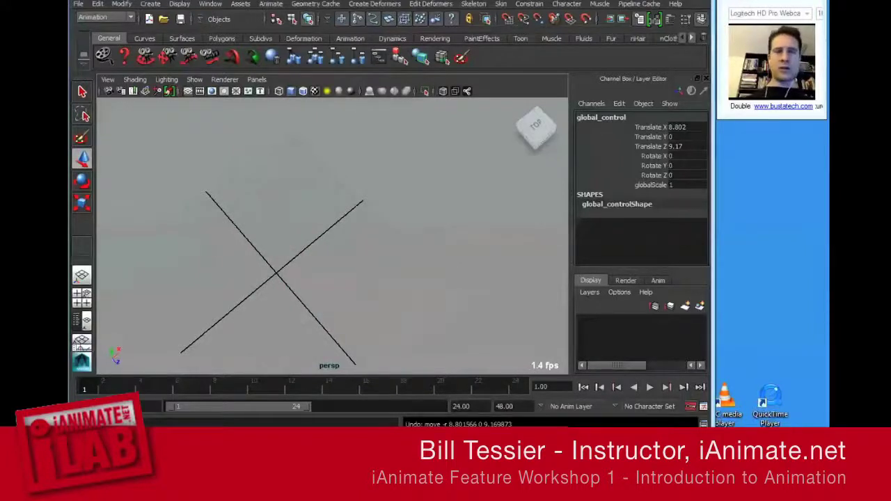